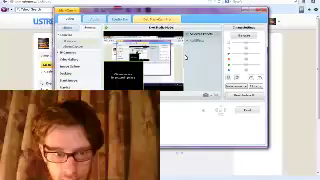
Step: Dismiss the Ustream broadcast settings window to reveal the channel dashboard
{"action": "left_click", "coordinate": [247, 13]}
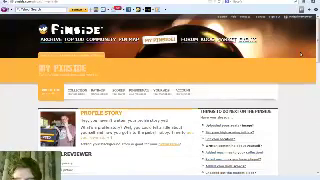
{"action": "scroll", "coordinate": [302, 54], "scroll_direction": "down", "scroll_amount": 5}
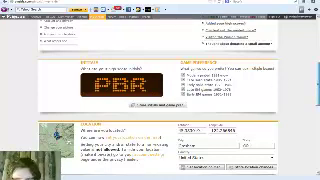
{"action": "scroll", "coordinate": [160, 90], "scroll_direction": "down", "scroll_amount": 1}
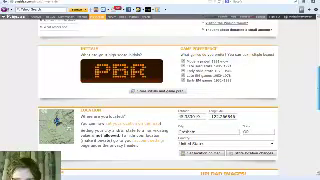
{"action": "scroll", "coordinate": [160, 90], "scroll_direction": "down", "scroll_amount": 2}
{"action": "scroll", "coordinate": [160, 90], "scroll_direction": "down", "scroll_amount": 2}
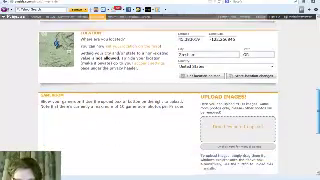
{"action": "scroll", "coordinate": [160, 90], "scroll_direction": "down", "scroll_amount": 3}
{"action": "scroll", "coordinate": [160, 90], "scroll_direction": "down", "scroll_amount": 2}
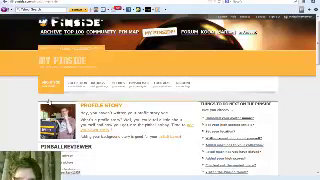
Step: Go to the Collection section of My Pinside
{"action": "left_click", "coordinate": [80, 84]}
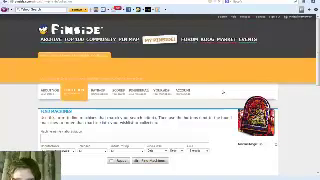
{"action": "scroll", "coordinate": [232, 95], "scroll_direction": "down", "scroll_amount": 3}
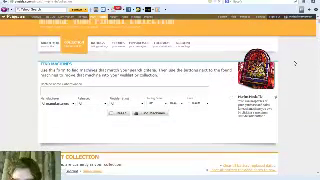
{"action": "scroll", "coordinate": [232, 95], "scroll_direction": "down", "scroll_amount": 5}
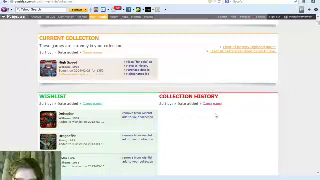
{"action": "scroll", "coordinate": [248, 112], "scroll_direction": "down", "scroll_amount": 3}
{"action": "scroll", "coordinate": [248, 112], "scroll_direction": "down", "scroll_amount": 3}
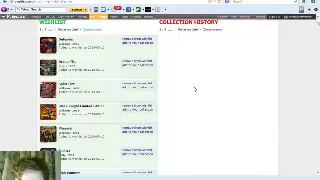
{"action": "scroll", "coordinate": [195, 89], "scroll_direction": "down", "scroll_amount": 3}
{"action": "scroll", "coordinate": [195, 89], "scroll_direction": "down", "scroll_amount": 2}
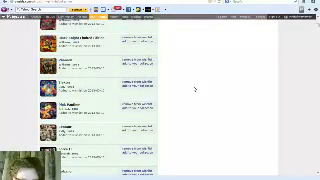
{"action": "scroll", "coordinate": [195, 89], "scroll_direction": "up", "scroll_amount": 2}
{"action": "scroll", "coordinate": [195, 89], "scroll_direction": "up", "scroll_amount": 2}
{"action": "scroll", "coordinate": [195, 89], "scroll_direction": "up", "scroll_amount": 1}
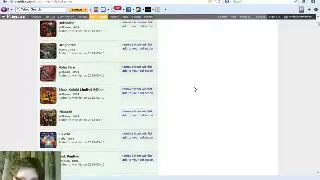
{"action": "scroll", "coordinate": [195, 89], "scroll_direction": "up", "scroll_amount": 2}
{"action": "scroll", "coordinate": [195, 89], "scroll_direction": "up", "scroll_amount": 2}
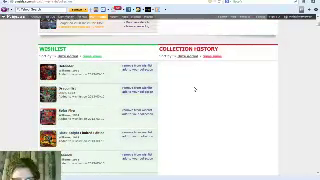
{"action": "scroll", "coordinate": [195, 89], "scroll_direction": "down", "scroll_amount": 3}
{"action": "scroll", "coordinate": [195, 89], "scroll_direction": "down", "scroll_amount": 2}
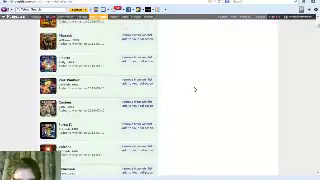
{"action": "scroll", "coordinate": [195, 89], "scroll_direction": "down", "scroll_amount": 1}
{"action": "scroll", "coordinate": [195, 89], "scroll_direction": "up", "scroll_amount": 1}
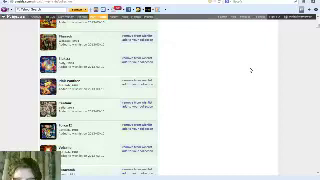
{"action": "scroll", "coordinate": [250, 70], "scroll_direction": "down", "scroll_amount": 2}
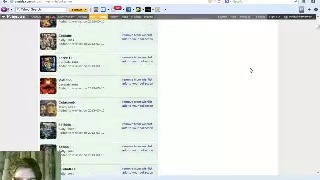
{"action": "scroll", "coordinate": [250, 70], "scroll_direction": "down", "scroll_amount": 1}
{"action": "scroll", "coordinate": [250, 70], "scroll_direction": "down", "scroll_amount": 1}
{"action": "scroll", "coordinate": [250, 70], "scroll_direction": "down", "scroll_amount": 1}
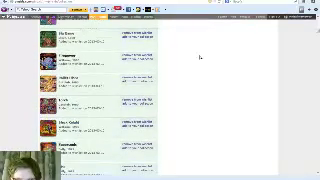
{"action": "scroll", "coordinate": [199, 57], "scroll_direction": "down", "scroll_amount": 2}
{"action": "scroll", "coordinate": [199, 57], "scroll_direction": "down", "scroll_amount": 2}
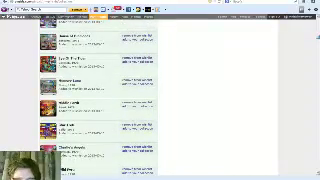
{"action": "scroll", "coordinate": [199, 57], "scroll_direction": "down", "scroll_amount": 2}
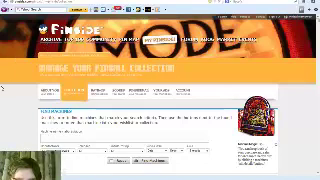
{"action": "left_click", "coordinate": [8, 39]}
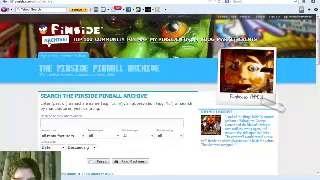
{"action": "scroll", "coordinate": [22, 78], "scroll_direction": "down", "scroll_amount": 5}
{"action": "scroll", "coordinate": [22, 100], "scroll_direction": "down", "scroll_amount": 5}
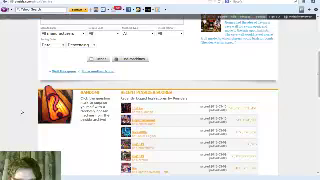
{"action": "scroll", "coordinate": [22, 111], "scroll_direction": "up", "scroll_amount": 5}
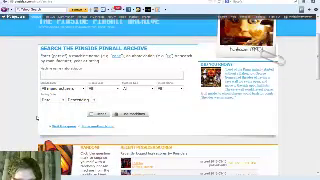
{"action": "scroll", "coordinate": [128, 125], "scroll_direction": "up", "scroll_amount": 5}
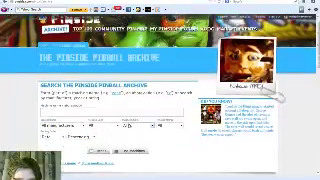
{"action": "scroll", "coordinate": [128, 125], "scroll_direction": "down", "scroll_amount": 3}
{"action": "scroll", "coordinate": [128, 125], "scroll_direction": "down", "scroll_amount": 2}
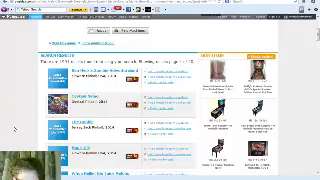
{"action": "scroll", "coordinate": [15, 128], "scroll_direction": "down", "scroll_amount": 2}
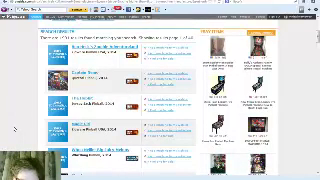
{"action": "scroll", "coordinate": [15, 128], "scroll_direction": "down", "scroll_amount": 2}
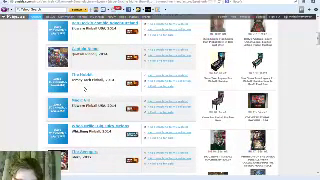
{"action": "left_click_drag", "start_coordinate": [94, 80], "coordinate": [72, 73]}
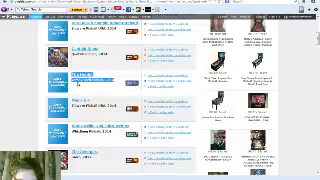
{"action": "left_click", "coordinate": [77, 86]}
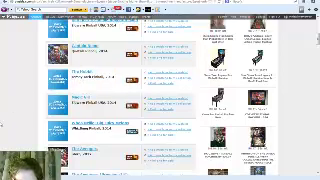
{"action": "scroll", "coordinate": [3, 110], "scroll_direction": "down", "scroll_amount": 3}
{"action": "scroll", "coordinate": [3, 110], "scroll_direction": "down", "scroll_amount": 3}
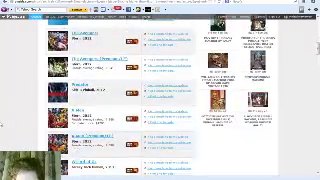
{"action": "left_click_drag", "start_coordinate": [104, 88], "coordinate": [71, 86]}
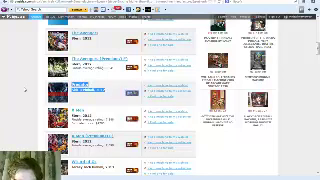
{"action": "left_click", "coordinate": [84, 97]}
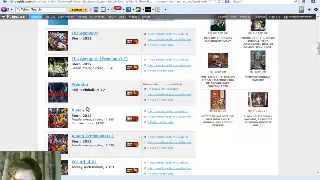
{"action": "scroll", "coordinate": [110, 80], "scroll_direction": "down", "scroll_amount": 3}
{"action": "scroll", "coordinate": [110, 80], "scroll_direction": "down", "scroll_amount": 2}
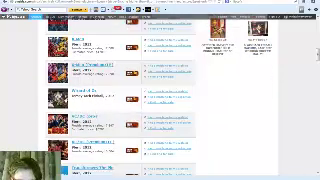
Step: Highlight the third result entry's details line, then clear the highlight
{"action": "left_click_drag", "start_coordinate": [113, 96], "coordinate": [86, 96]}
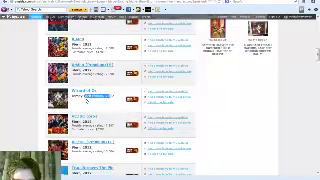
{"action": "left_click", "coordinate": [104, 105]}
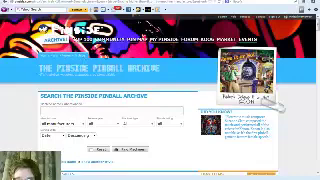
Step: Check the Ustream dashboard and broadcaster window, then return to the Pinside archive tab
{"action": "key", "text": "ctrl+Tab"}
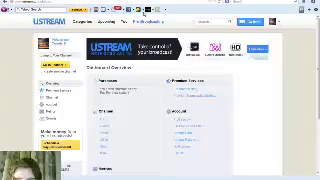
{"action": "key", "text": "ctrl+Tab"}
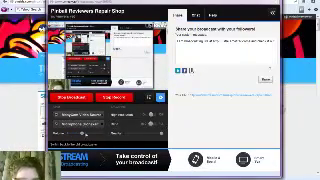
{"action": "key", "text": "alt+Tab"}
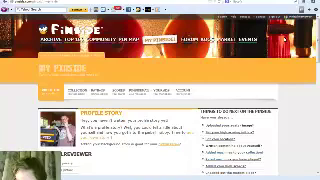
{"action": "scroll", "coordinate": [300, 72], "scroll_direction": "down", "scroll_amount": 2}
{"action": "scroll", "coordinate": [300, 72], "scroll_direction": "down", "scroll_amount": 2}
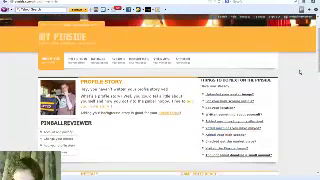
{"action": "scroll", "coordinate": [300, 72], "scroll_direction": "down", "scroll_amount": 2}
{"action": "scroll", "coordinate": [300, 72], "scroll_direction": "down", "scroll_amount": 2}
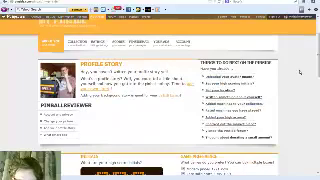
{"action": "scroll", "coordinate": [300, 72], "scroll_direction": "down", "scroll_amount": 4}
{"action": "scroll", "coordinate": [300, 72], "scroll_direction": "down", "scroll_amount": 1}
{"action": "scroll", "coordinate": [300, 72], "scroll_direction": "down", "scroll_amount": 3}
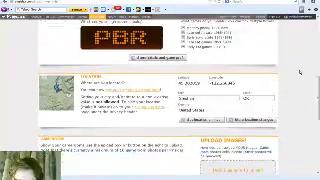